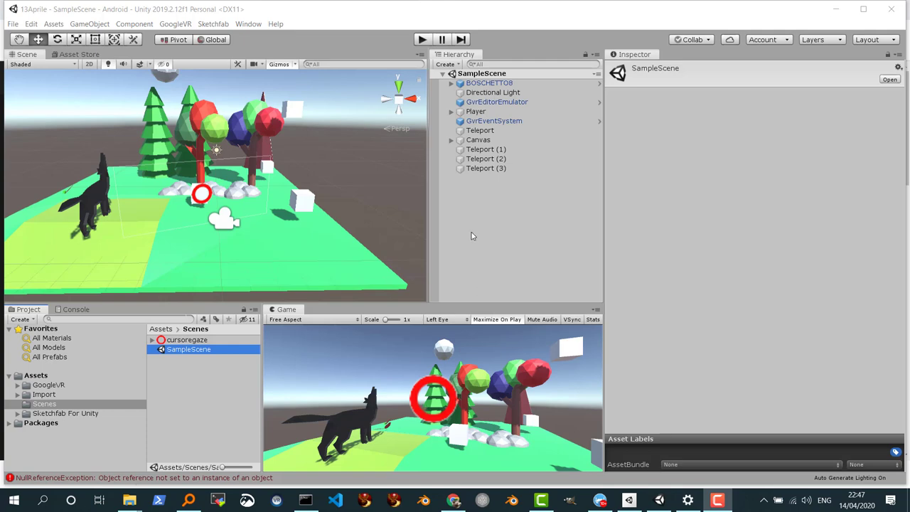
Run the scene in play mode, look around with the gaze cursor, and stop playback.
{"action": "left_click", "coordinate": [422, 40]}
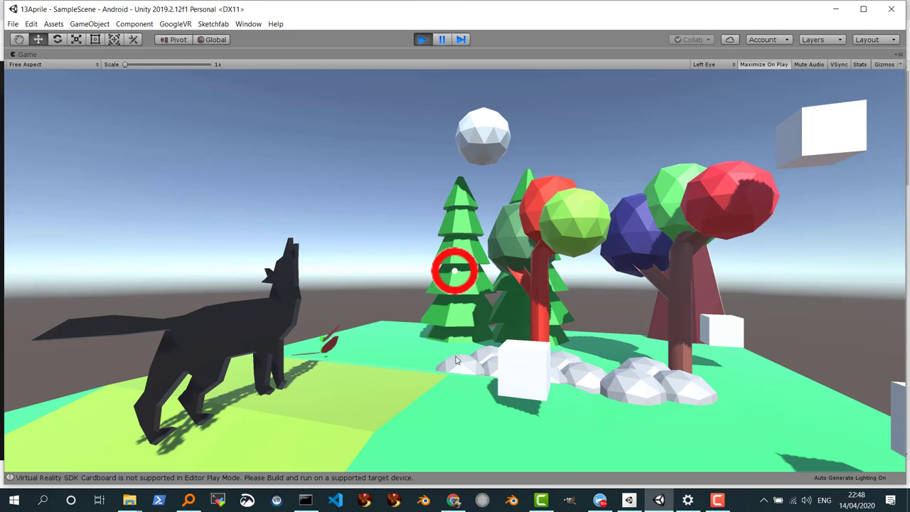
{"action": "key", "text": "alt"}
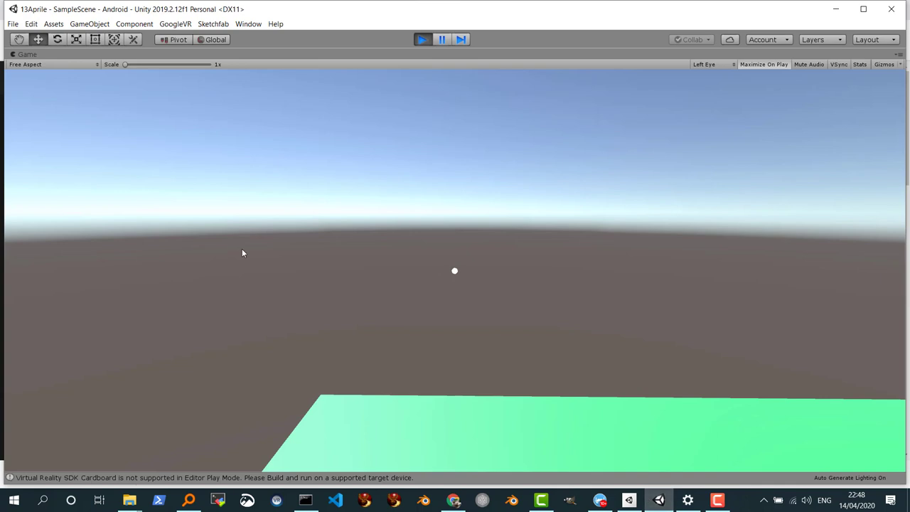
{"action": "left_click", "coordinate": [420, 40]}
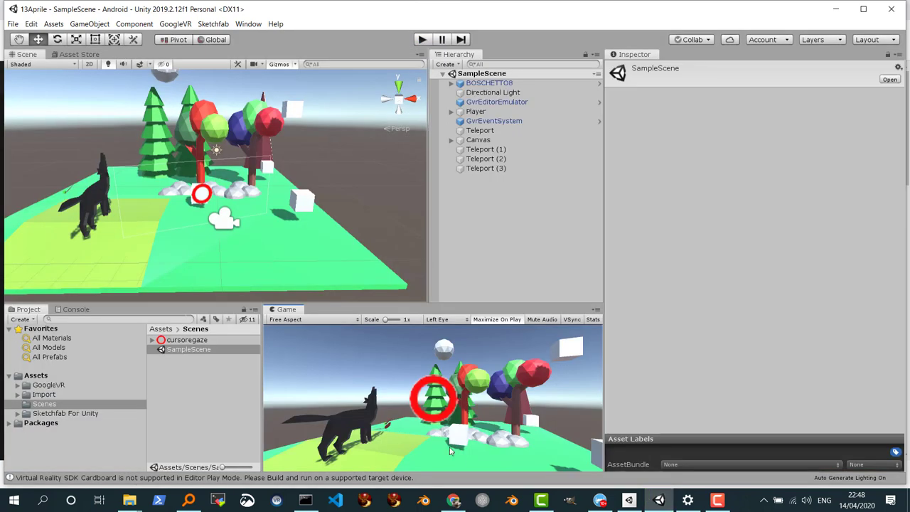
Switch to Chrome, open the Google Drive link to the red circle PNG from the video description, and return to Unity.
{"action": "left_click", "coordinate": [454, 501]}
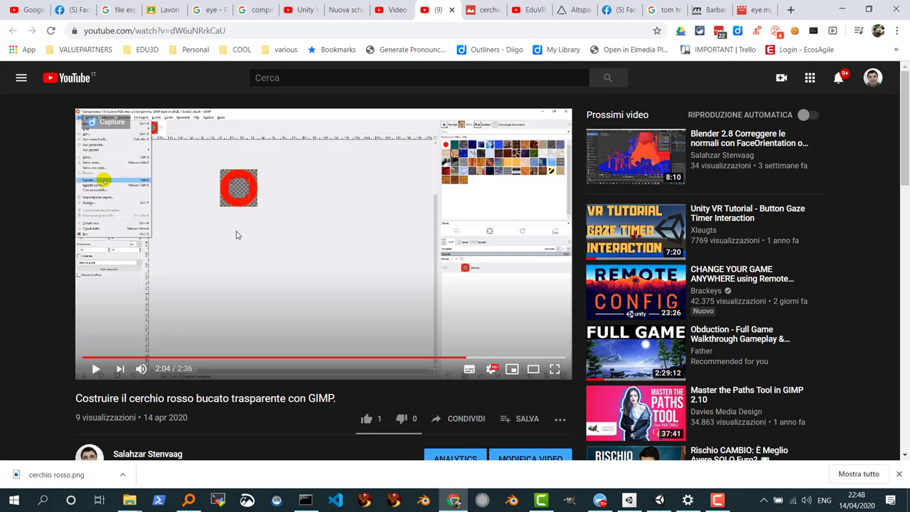
{"action": "scroll", "coordinate": [249, 381], "scroll_direction": "down", "scroll_amount": 3}
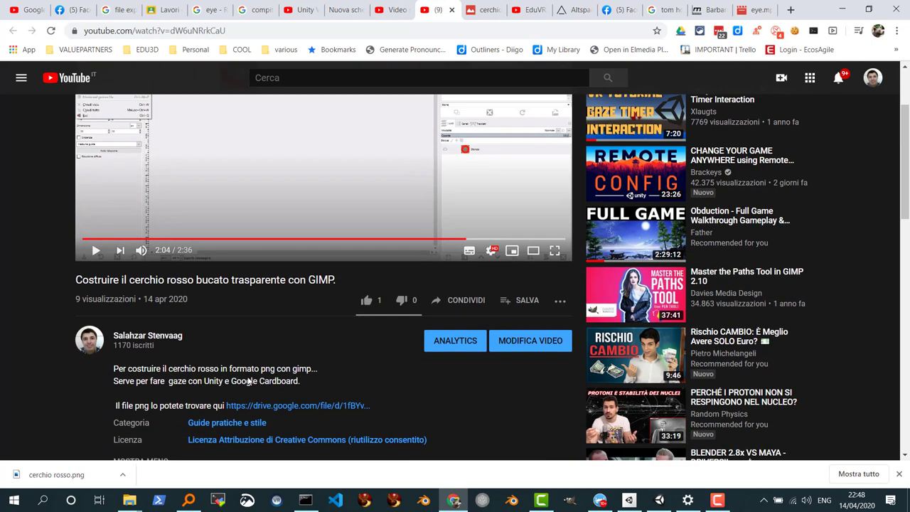
{"action": "scroll", "coordinate": [247, 380], "scroll_direction": "down", "scroll_amount": 1}
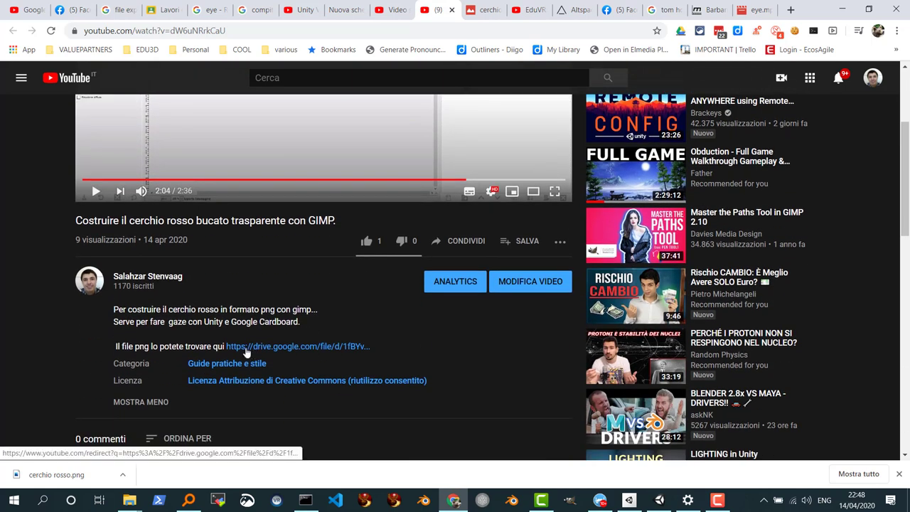
{"action": "left_click", "coordinate": [266, 346]}
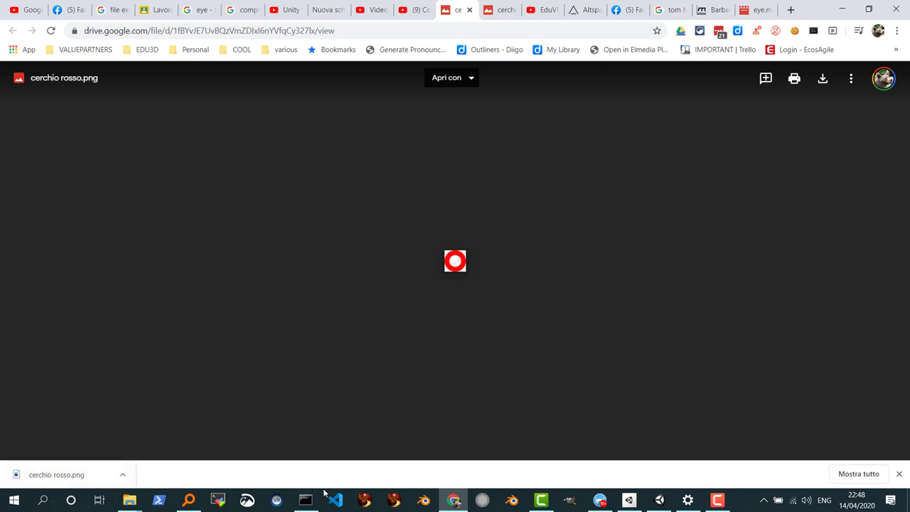
{"action": "left_click", "coordinate": [661, 501]}
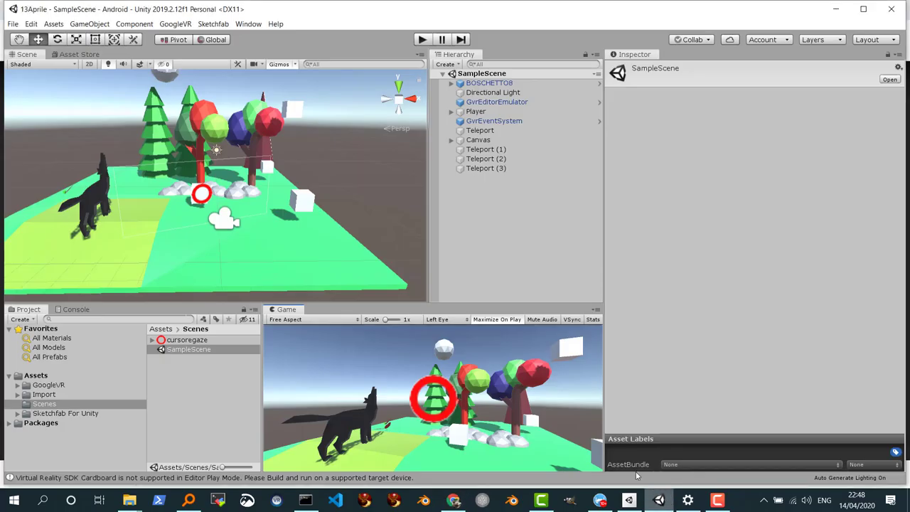
Change the cursoregaze image's texture type to Default and back to Sprite (2D and UI).
{"action": "left_click", "coordinate": [179, 341]}
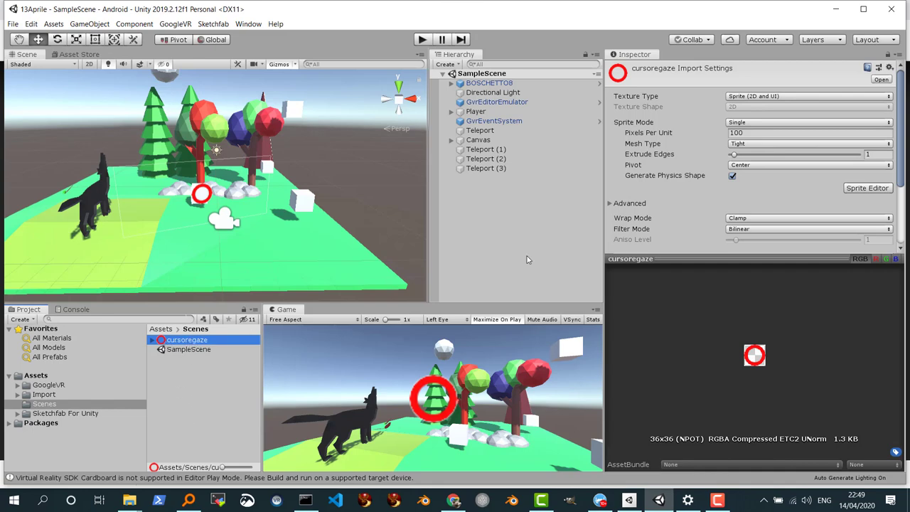
{"action": "left_click", "coordinate": [802, 99]}
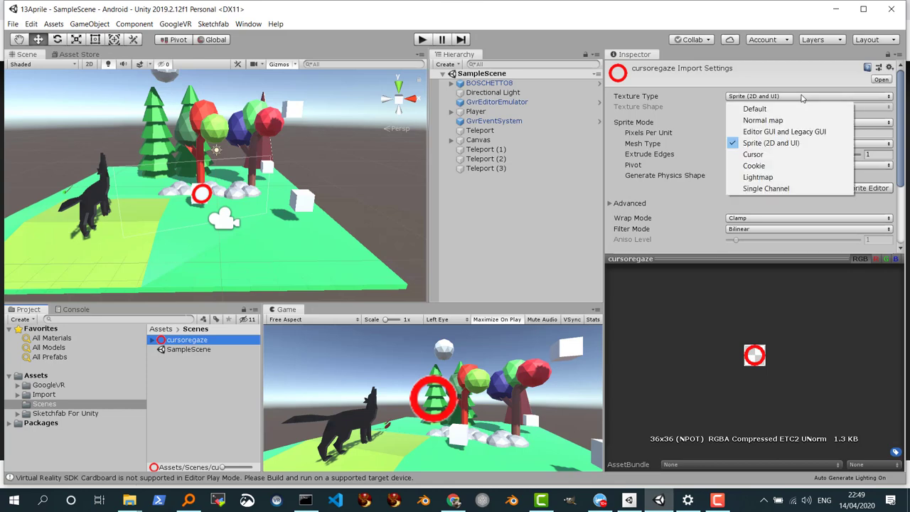
{"action": "left_click", "coordinate": [796, 108]}
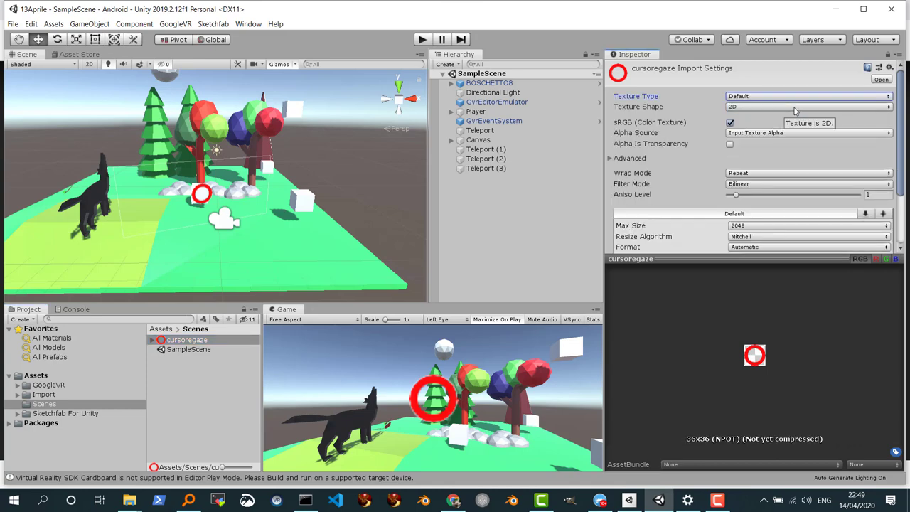
{"action": "left_click", "coordinate": [797, 103]}
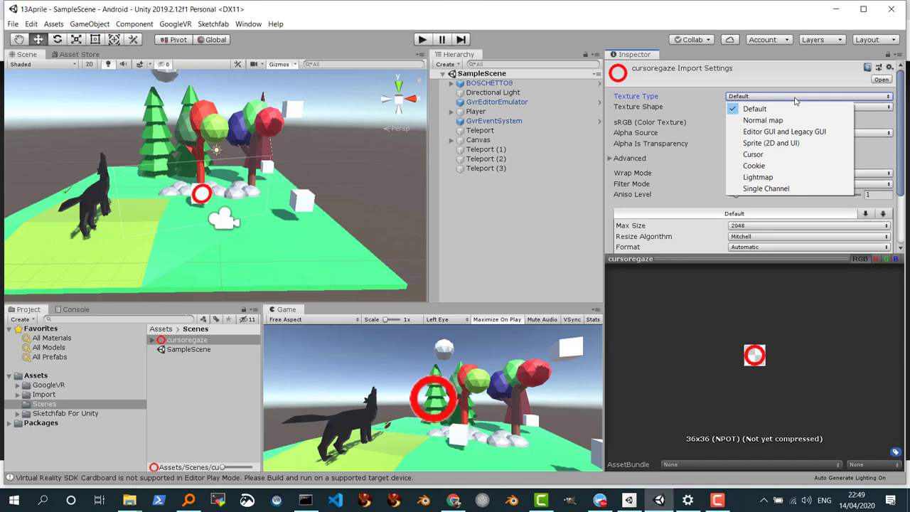
{"action": "left_click", "coordinate": [759, 145]}
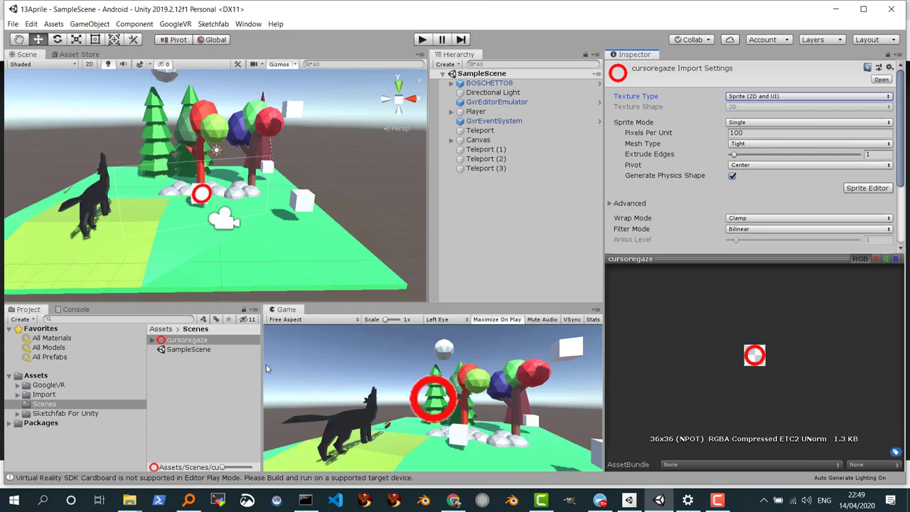
Delete the existing Canvas from the scene and check the import settings of the cursoregaze image.
{"action": "left_click", "coordinate": [488, 141]}
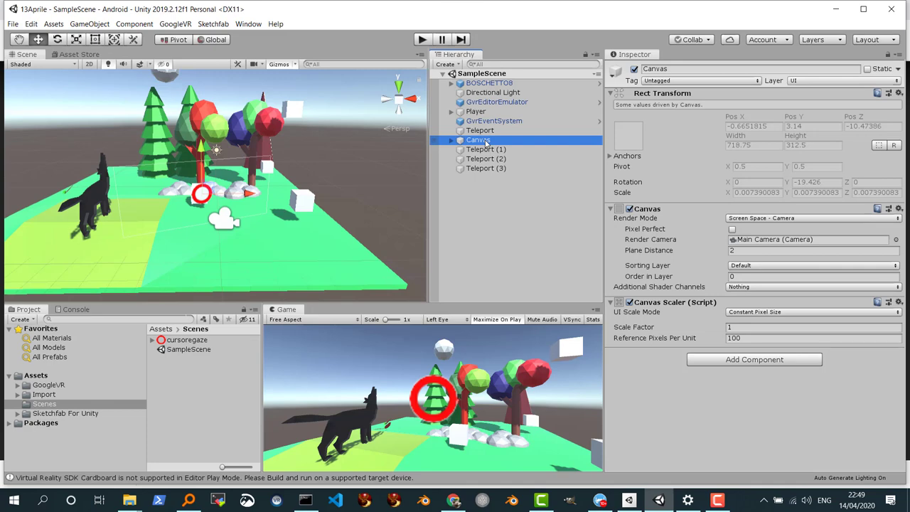
{"action": "key", "text": "Delete"}
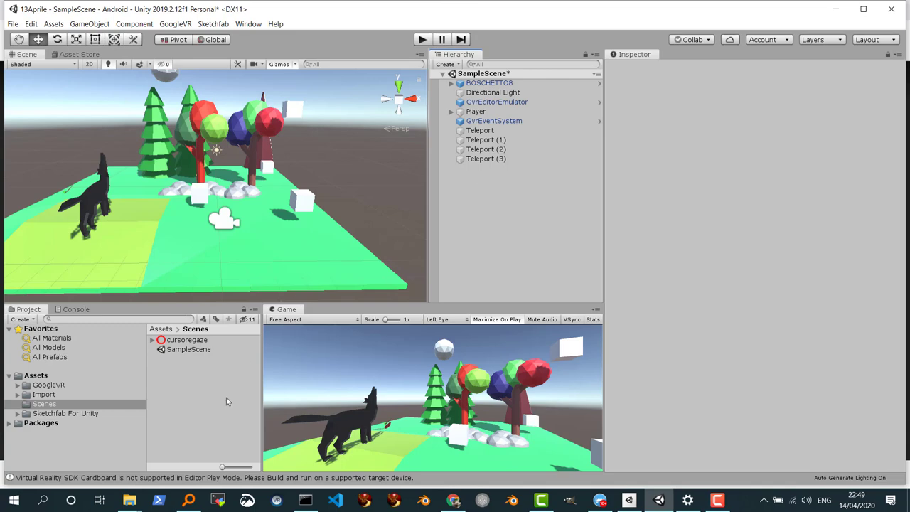
{"action": "left_click", "coordinate": [187, 340]}
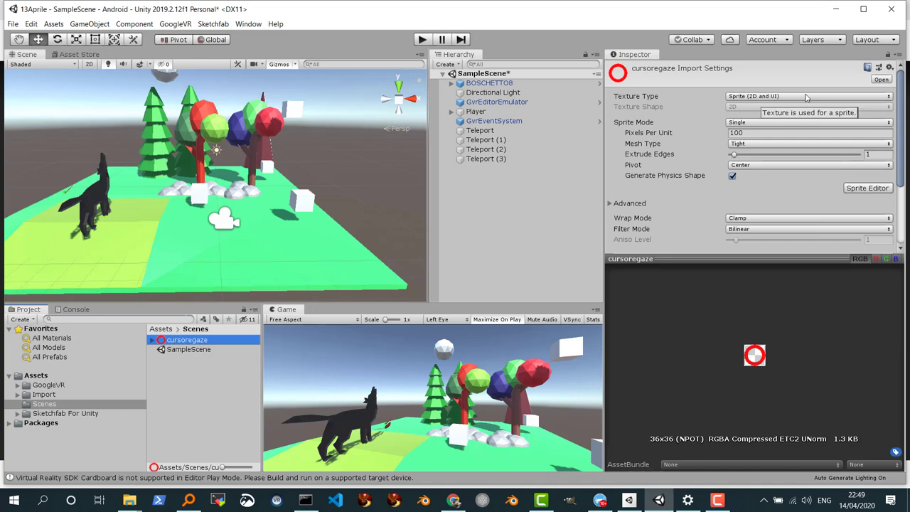
Add a new UI Image to the scene, outside any existing object.
{"action": "left_click", "coordinate": [496, 201]}
{"action": "right_click", "coordinate": [495, 202]}
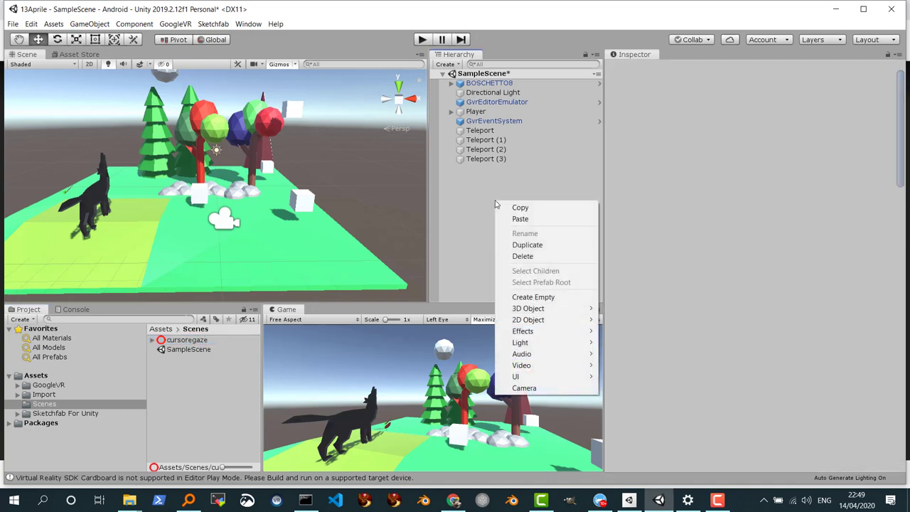
{"action": "mouse_move", "coordinate": [530, 375]}
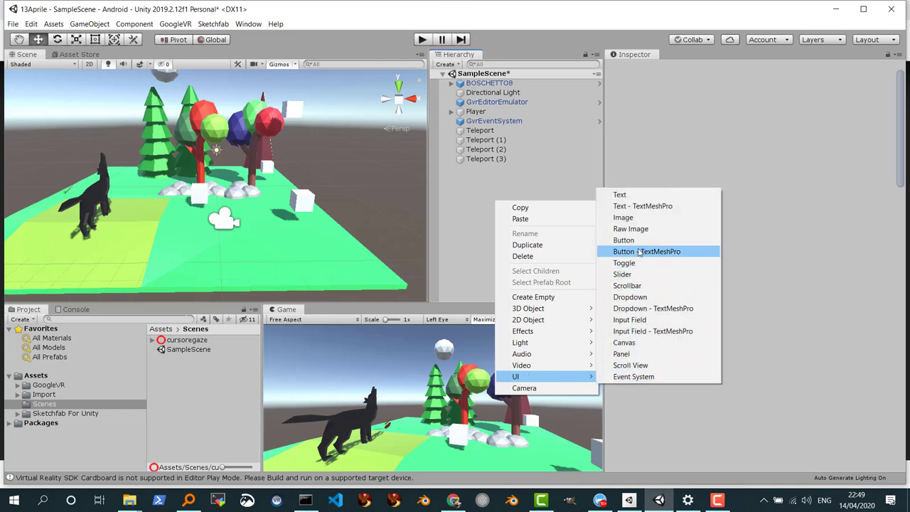
{"action": "left_click", "coordinate": [640, 217]}
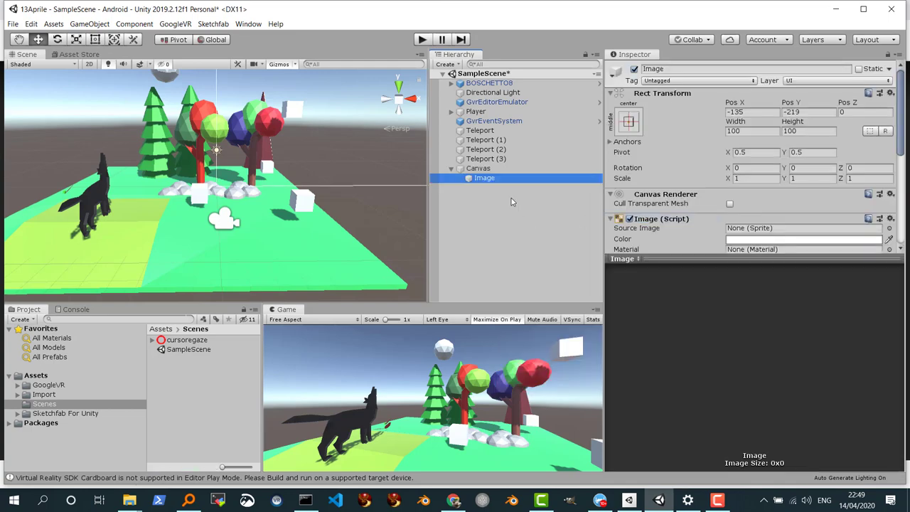
Centre the Image on its canvas by setting both Pos X and Pos Y to 0.
{"action": "left_click", "coordinate": [747, 112]}
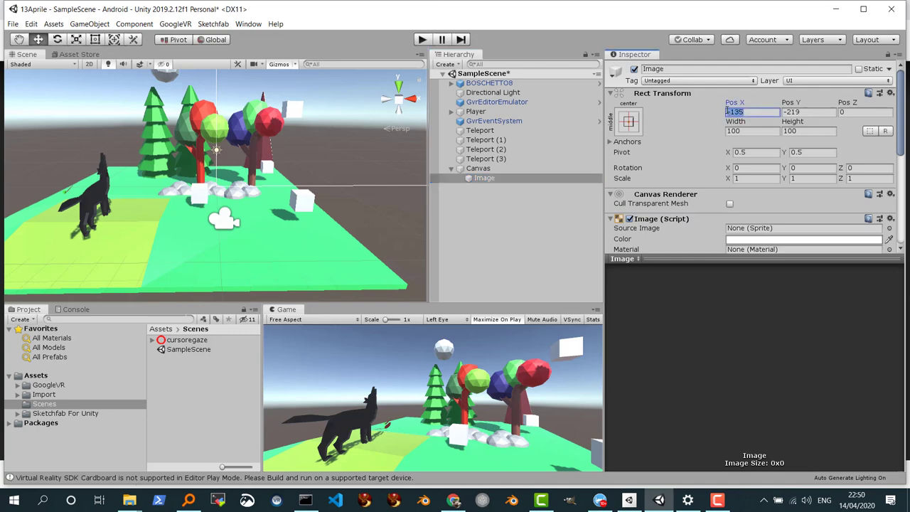
{"action": "type", "text": "0"}
{"action": "key", "text": "Tab"}
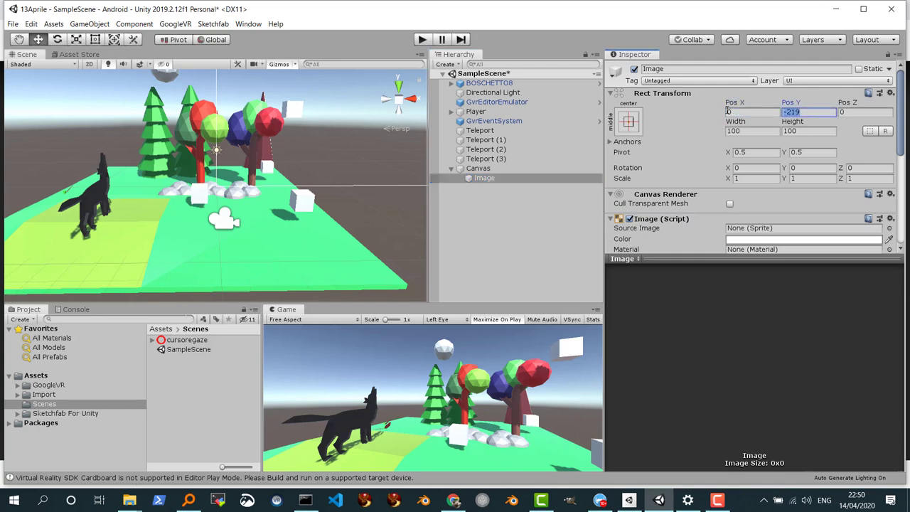
{"action": "type", "text": "0"}
{"action": "key", "text": "Tab"}
{"action": "key", "text": "Tab"}
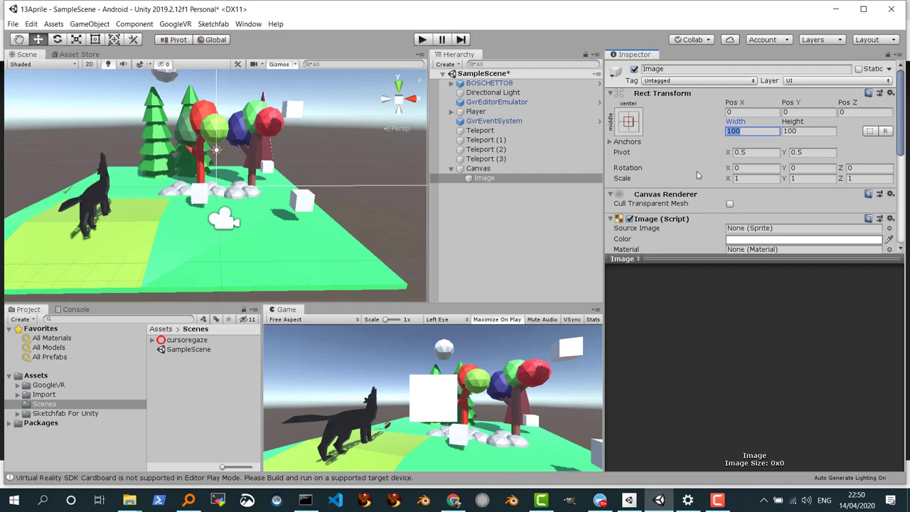
Assign the cursoregaze sprite as the Image's source image and collapse the Image (Script) component.
{"action": "scroll", "coordinate": [701, 157], "scroll_direction": "down", "scroll_amount": 3}
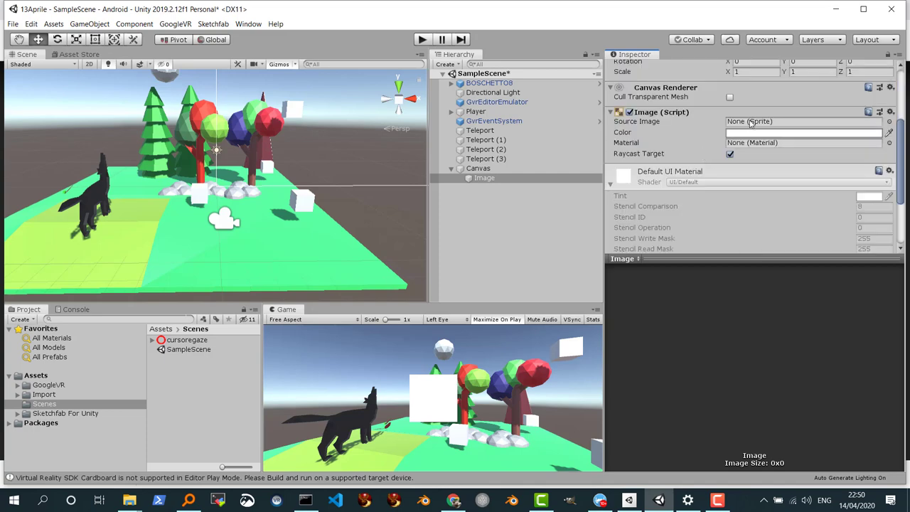
{"action": "left_click_drag", "start_coordinate": [177, 344], "coordinate": [172, 370]}
{"action": "left_click_drag", "start_coordinate": [186, 340], "coordinate": [760, 124]}
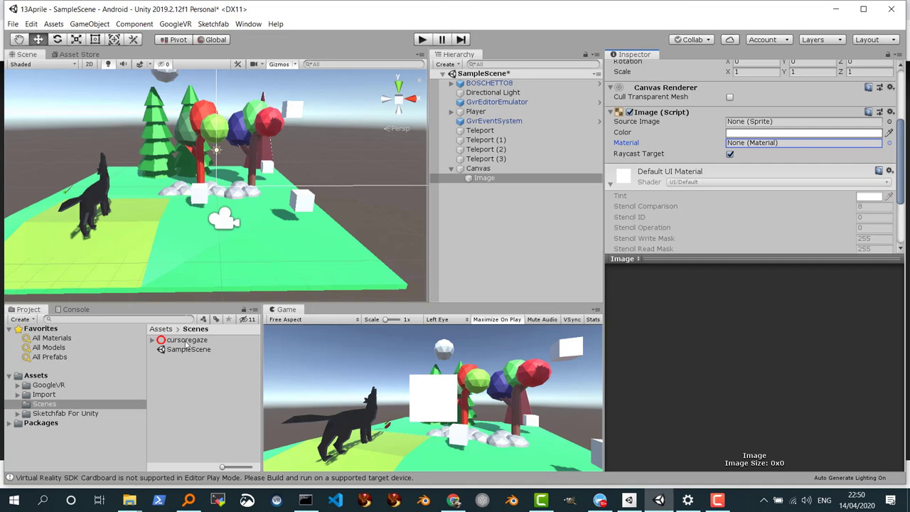
{"action": "left_click_drag", "start_coordinate": [195, 344], "coordinate": [760, 125]}
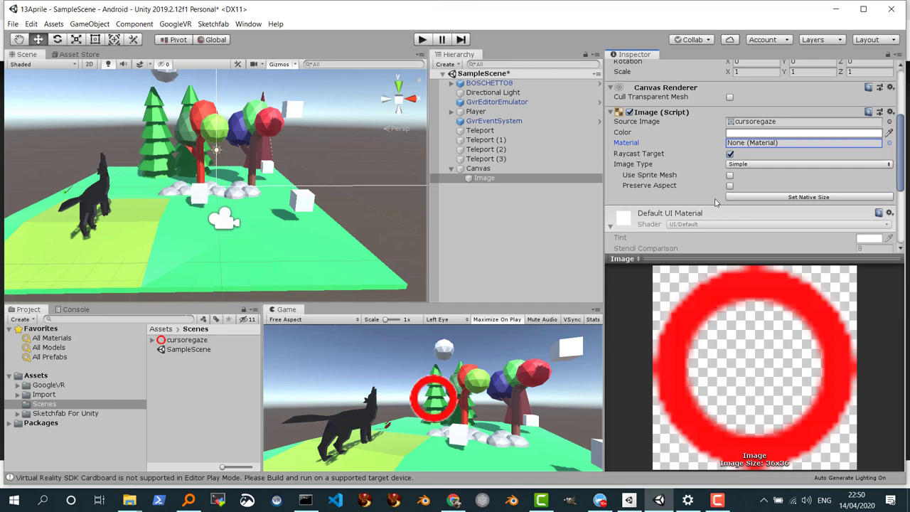
{"action": "left_click_drag", "start_coordinate": [899, 147], "coordinate": [898, 226]}
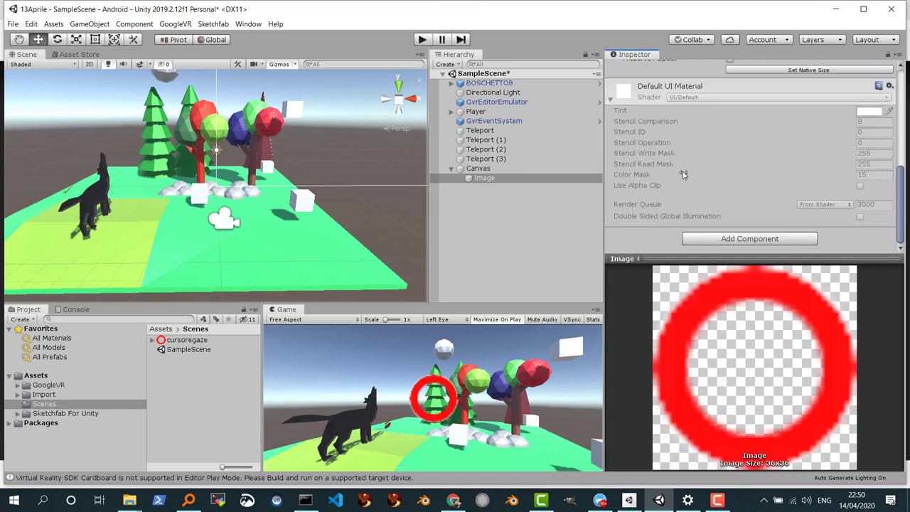
{"action": "scroll", "coordinate": [683, 174], "scroll_direction": "up", "scroll_amount": 5}
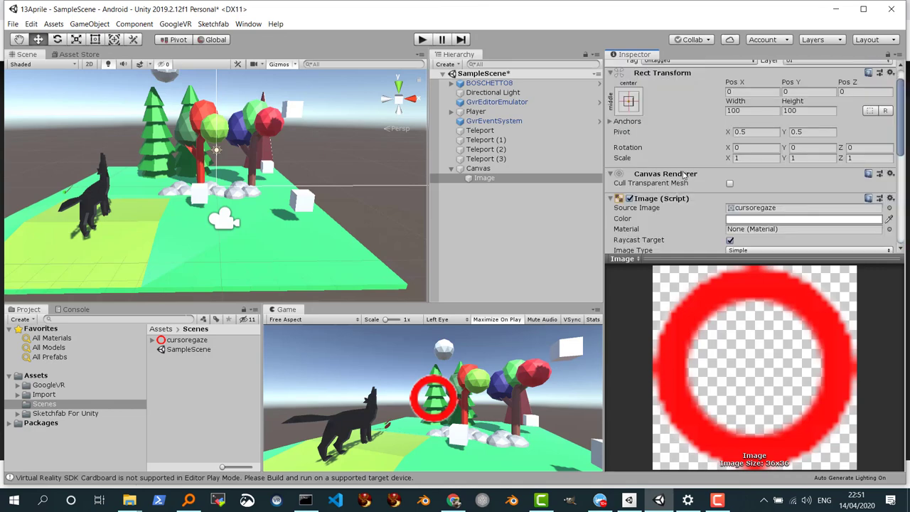
{"action": "left_click", "coordinate": [611, 200]}
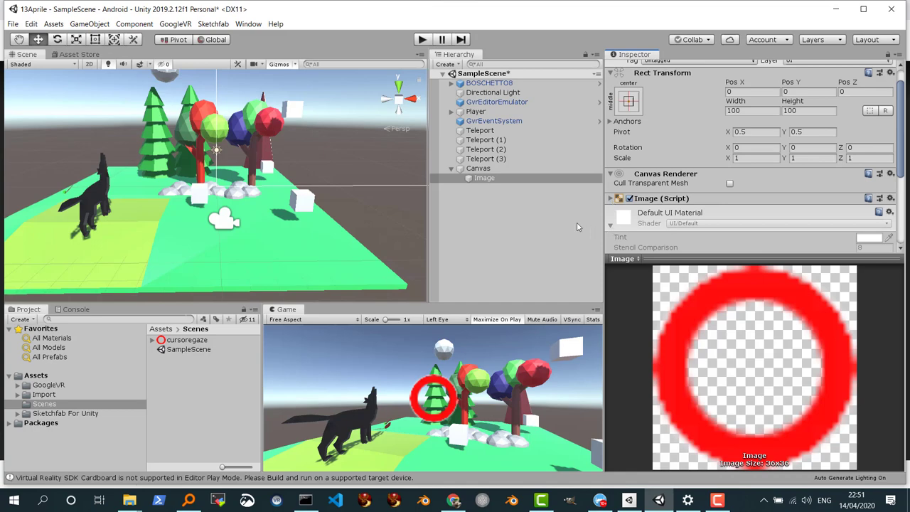
Remove the Graphic Raycaster component from the Canvas.
{"action": "left_click", "coordinate": [484, 169]}
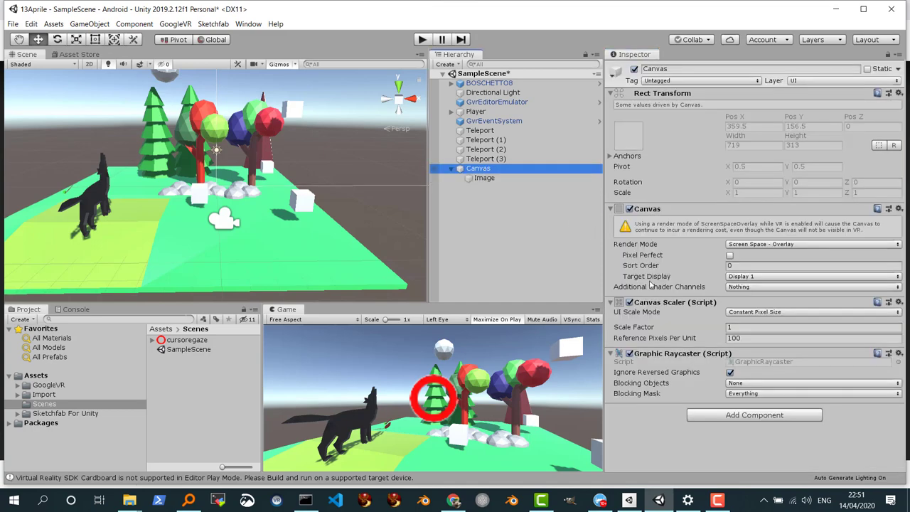
{"action": "left_click", "coordinate": [899, 354]}
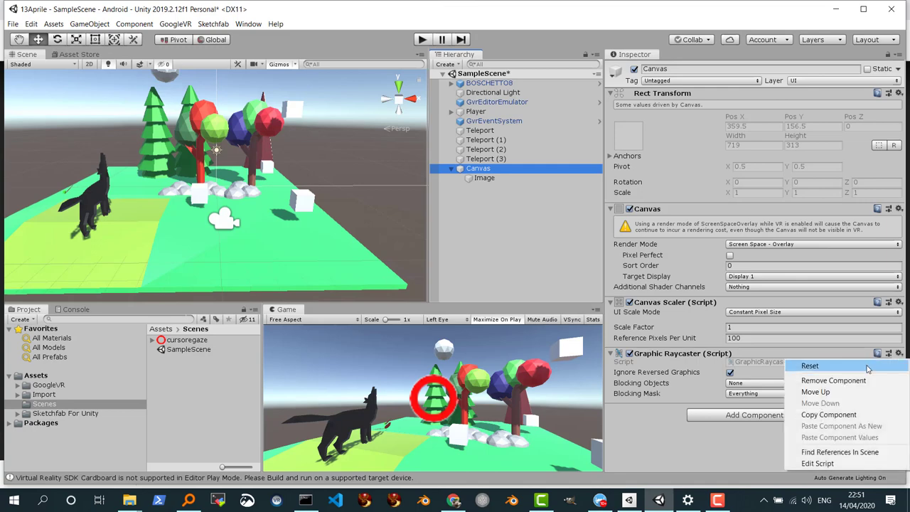
{"action": "left_click", "coordinate": [842, 383]}
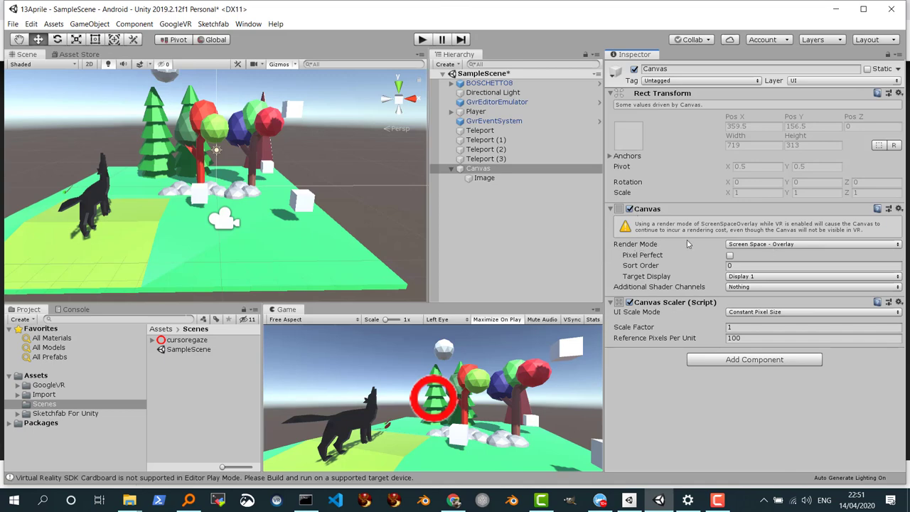
Set the Canvas render mode to Screen Space - Camera and assign the Player's Main Camera as its render camera.
{"action": "left_click", "coordinate": [768, 247]}
{"action": "left_click", "coordinate": [772, 268]}
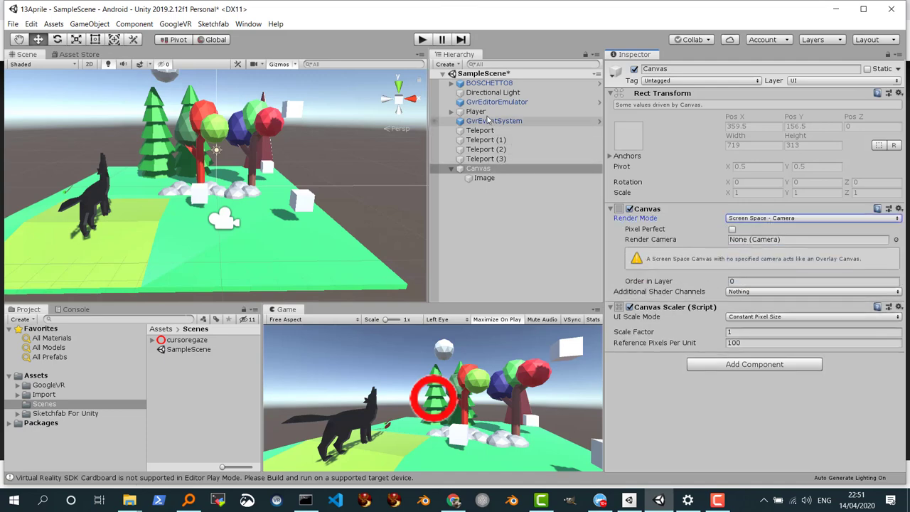
{"action": "left_click", "coordinate": [451, 112]}
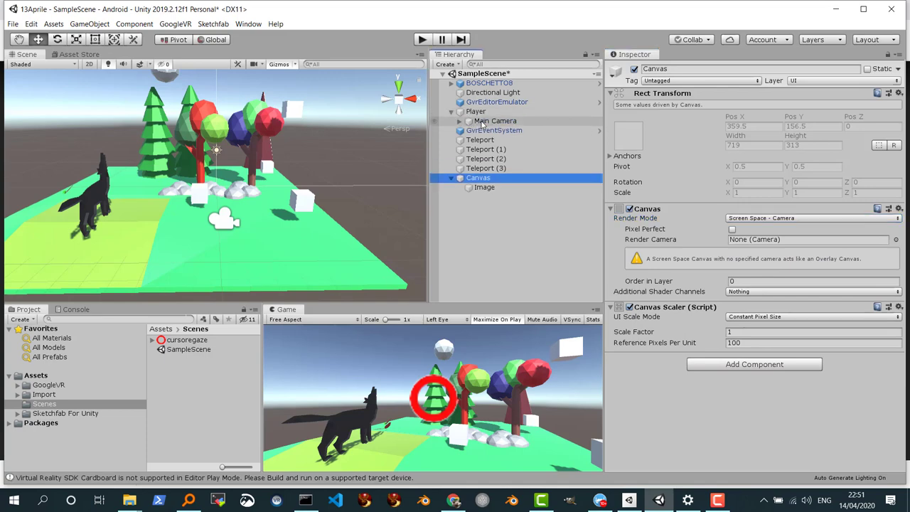
{"action": "left_click_drag", "start_coordinate": [484, 124], "coordinate": [768, 243]}
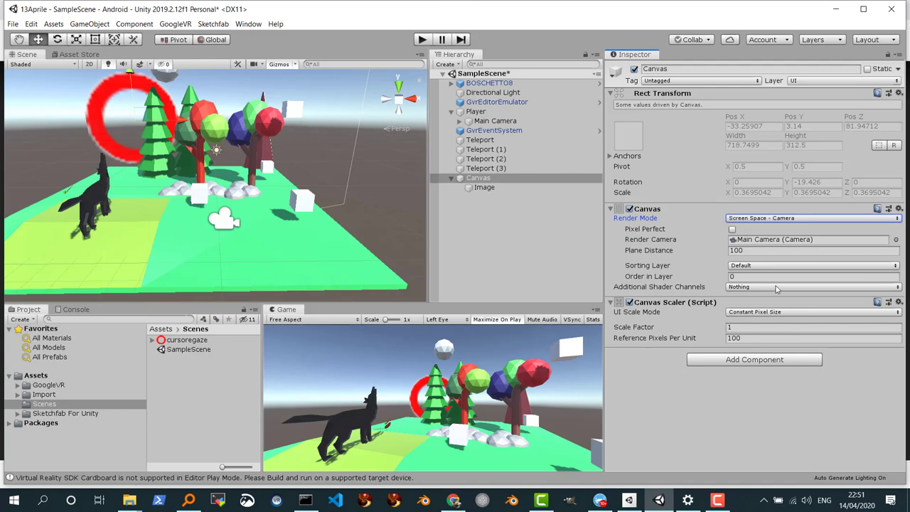
Set the Canvas plane distance to 1, and test the gaze cursor by running and stopping the scene.
{"action": "left_click", "coordinate": [752, 250]}
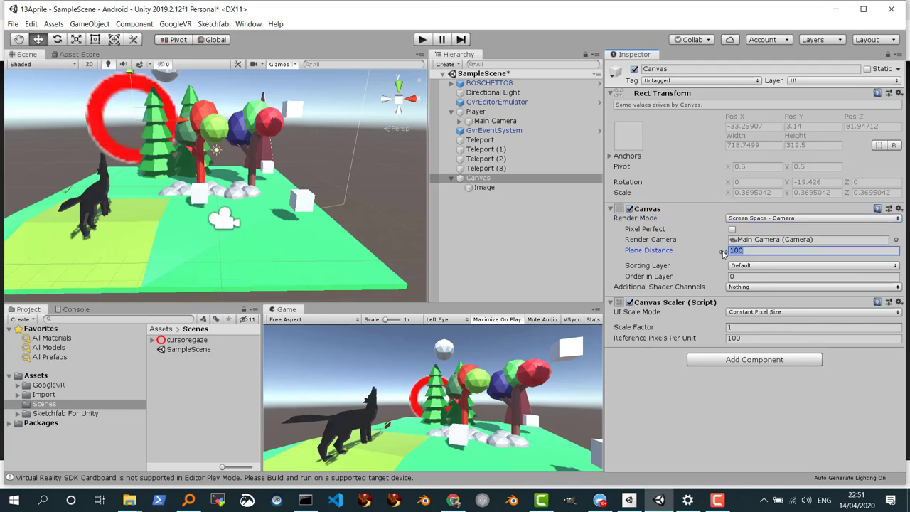
{"action": "type", "text": "10"}
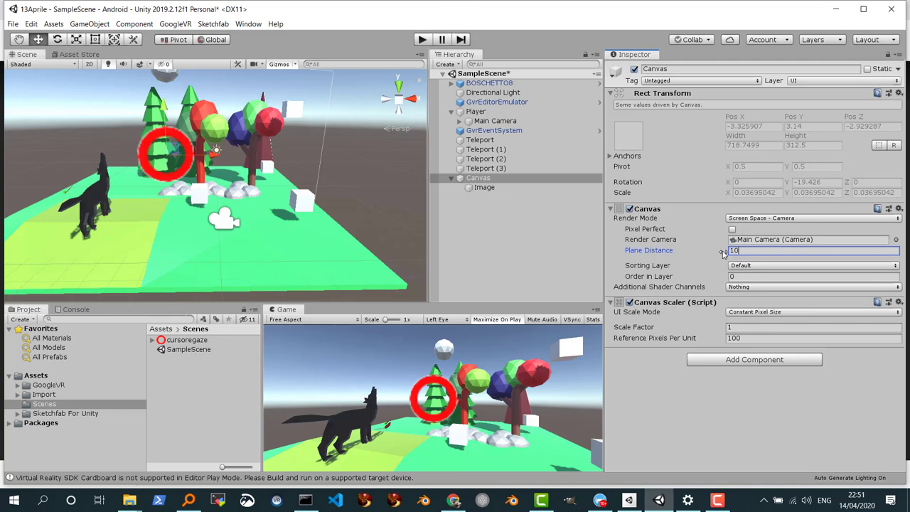
{"action": "key", "text": "BackSpace"}
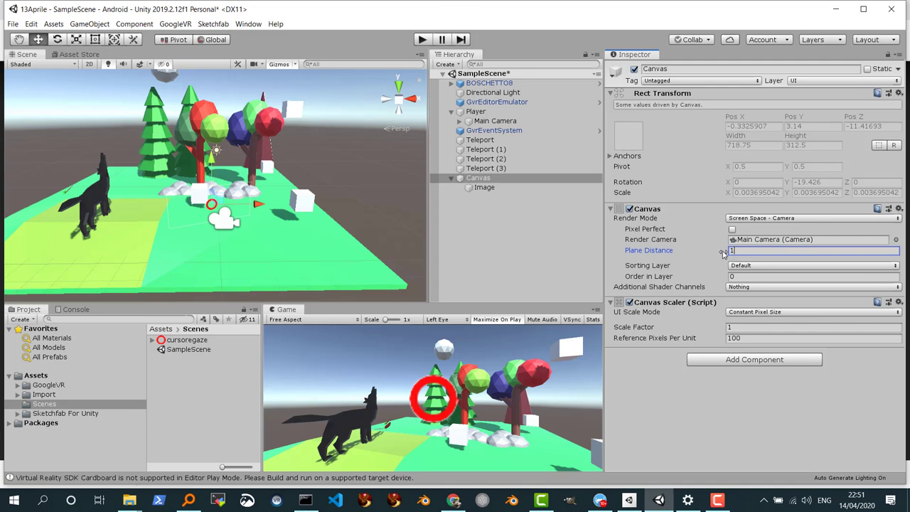
{"action": "left_click", "coordinate": [683, 278]}
{"action": "left_click", "coordinate": [423, 40]}
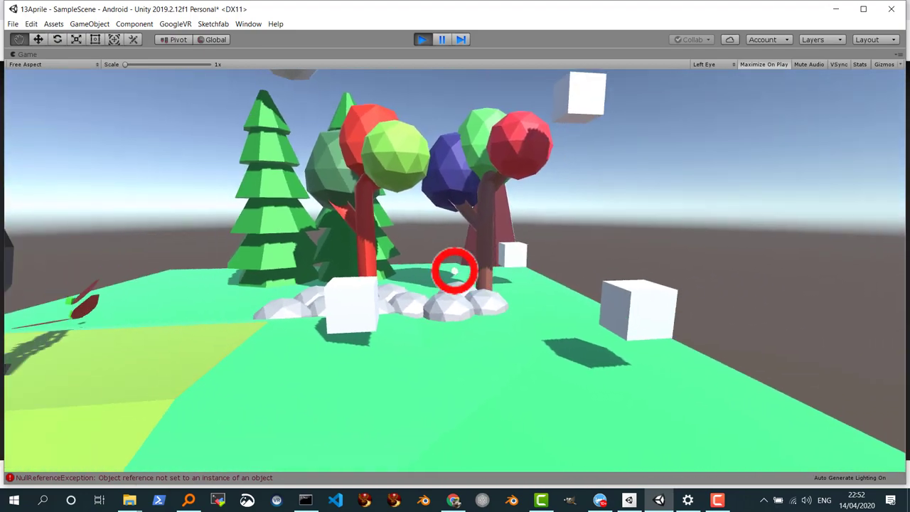
{"action": "left_click", "coordinate": [422, 40]}
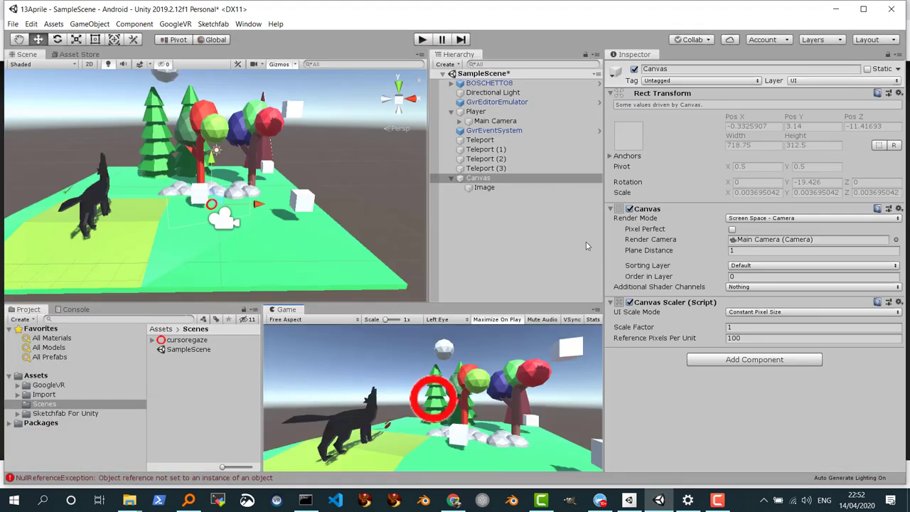
Change the Image's image type to Filled and reduce its fill amount to 0.
{"action": "left_click", "coordinate": [482, 188]}
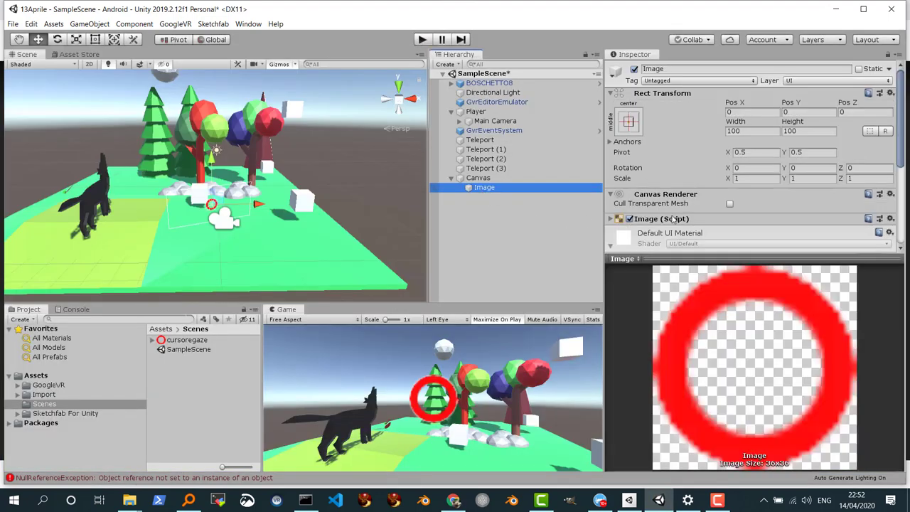
{"action": "scroll", "coordinate": [723, 205], "scroll_direction": "down", "scroll_amount": 5}
{"action": "scroll", "coordinate": [724, 205], "scroll_direction": "up", "scroll_amount": 4}
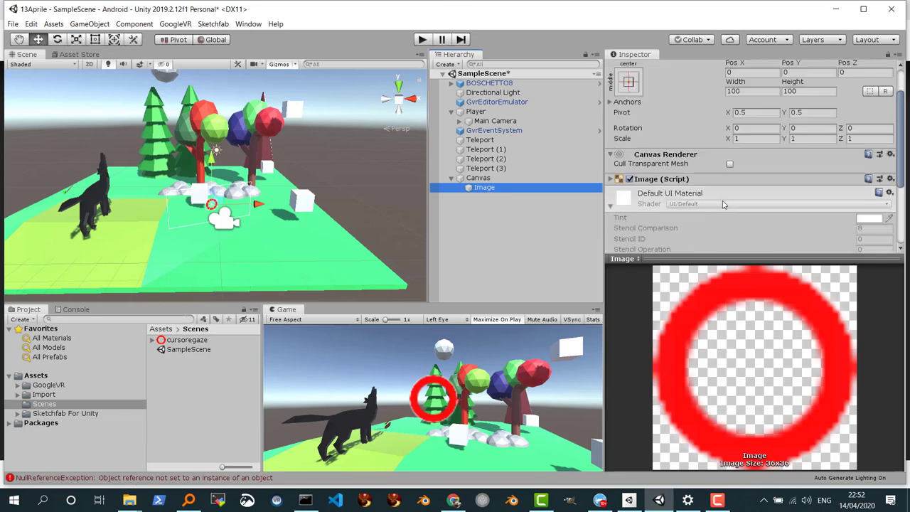
{"action": "left_click", "coordinate": [610, 179]}
{"action": "scroll", "coordinate": [750, 193], "scroll_direction": "down", "scroll_amount": 3}
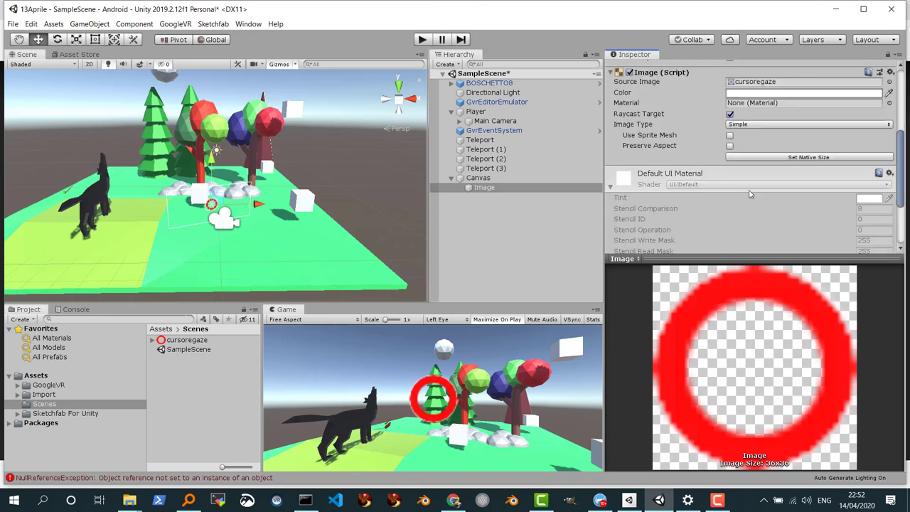
{"action": "left_click", "coordinate": [755, 125]}
{"action": "left_click", "coordinate": [754, 174]}
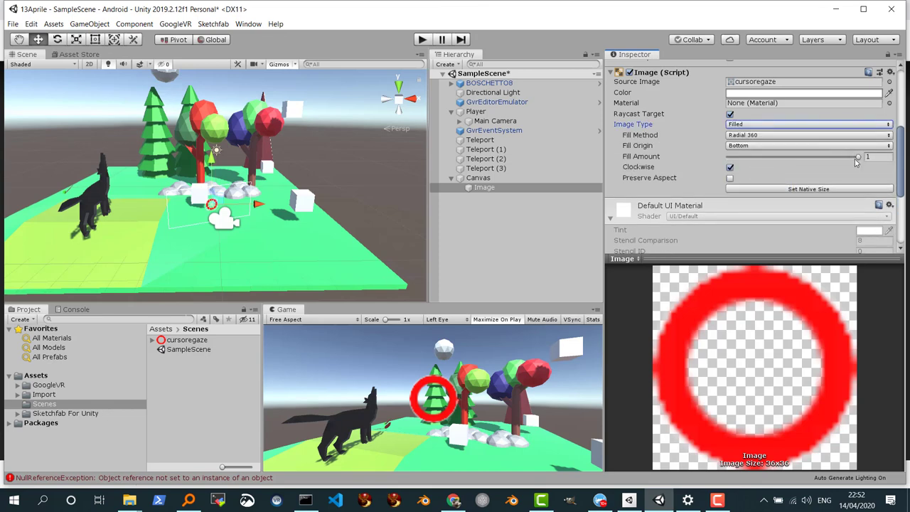
{"action": "left_click_drag", "start_coordinate": [858, 159], "coordinate": [723, 178]}
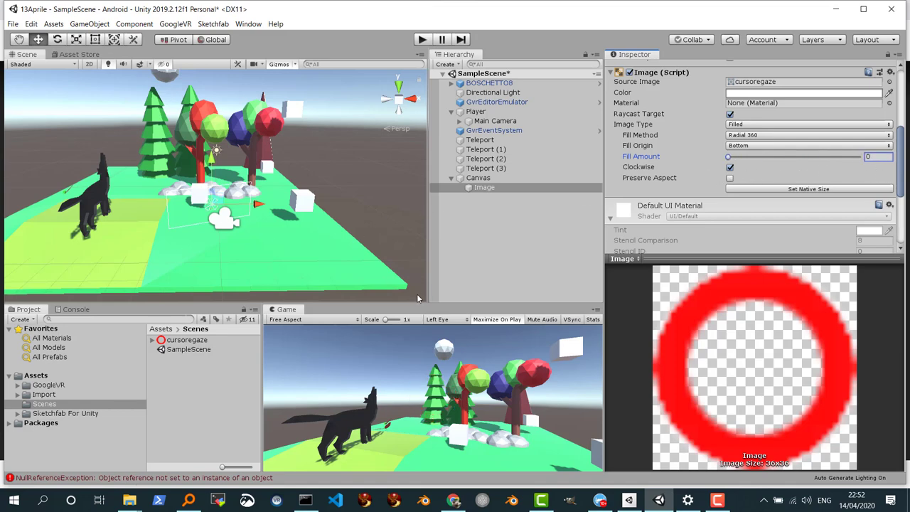
{"action": "scroll", "coordinate": [201, 213], "scroll_direction": "up", "scroll_amount": 3}
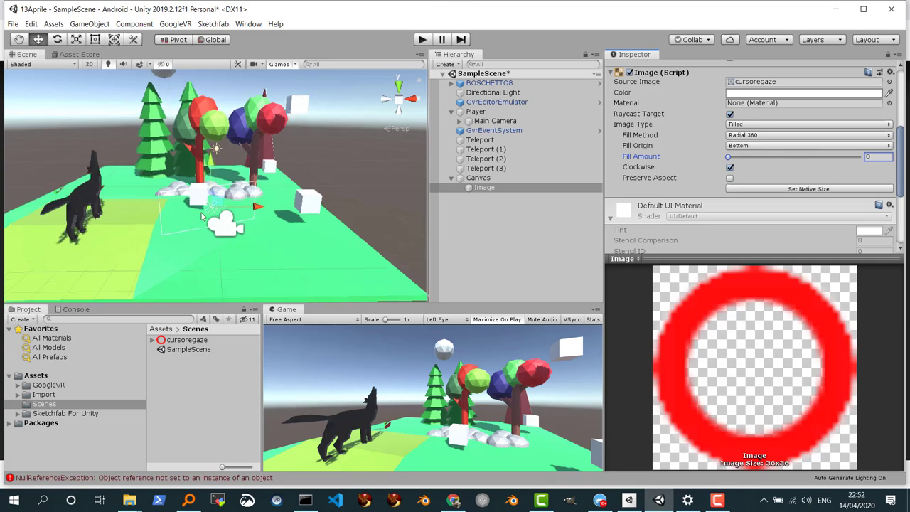
{"action": "scroll", "coordinate": [201, 214], "scroll_direction": "up", "scroll_amount": 2}
{"action": "scroll", "coordinate": [201, 210], "scroll_direction": "down", "scroll_amount": 2}
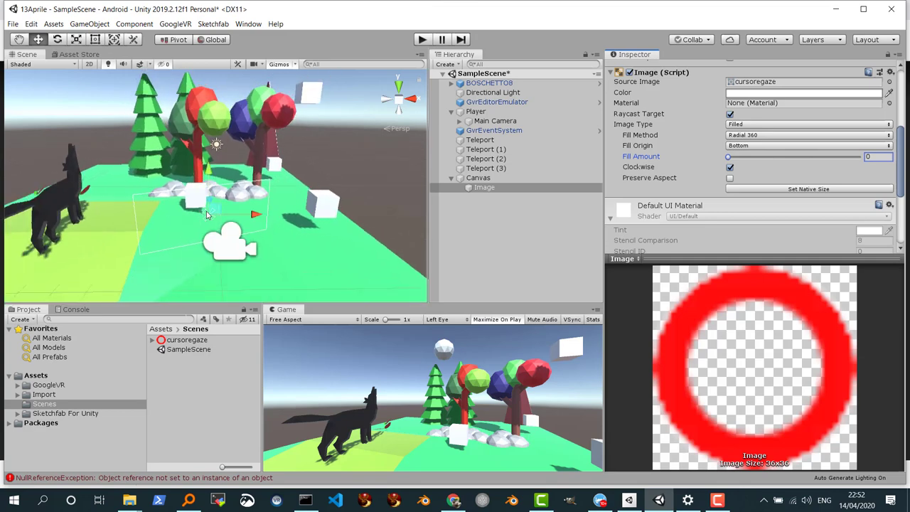